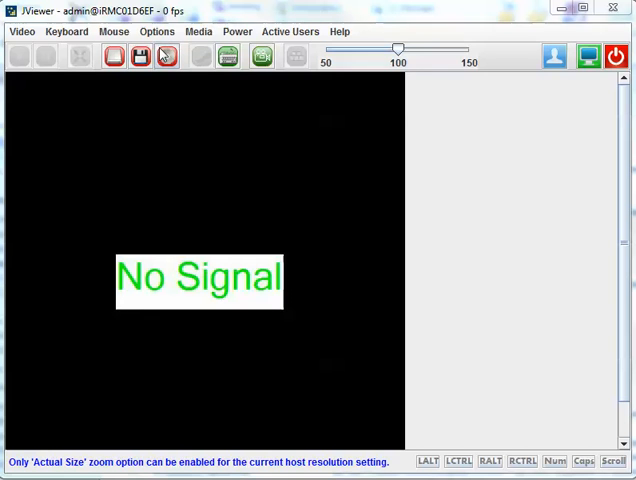
- Power on the server from the Power menu, confirming the operation and acknowledging the success message
click(237, 31)
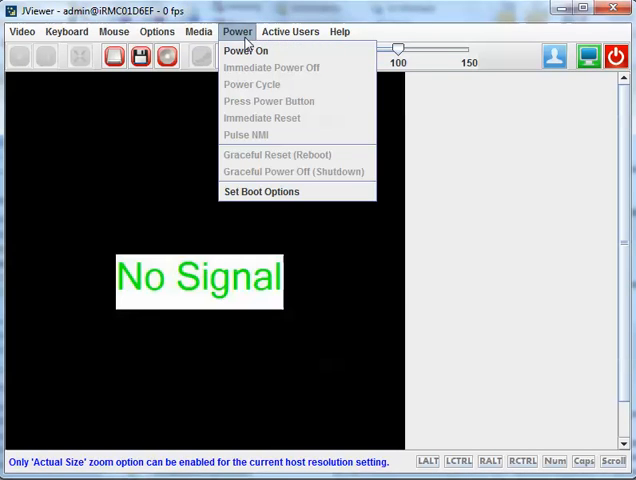
click(247, 53)
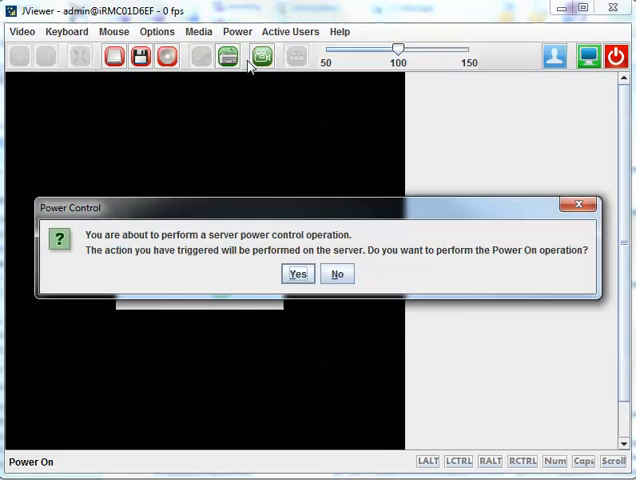
click(297, 274)
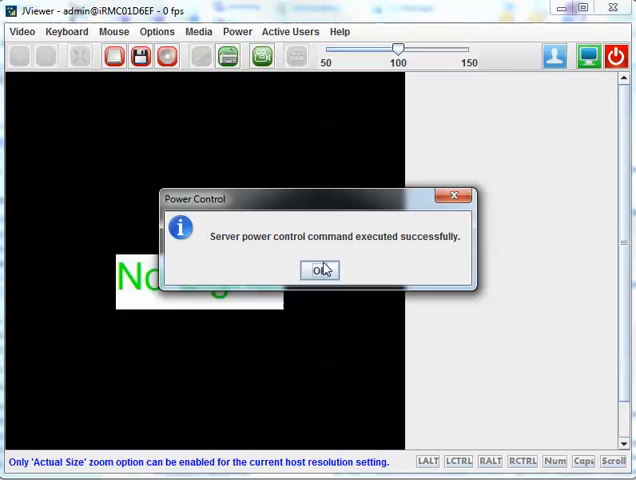
click(320, 271)
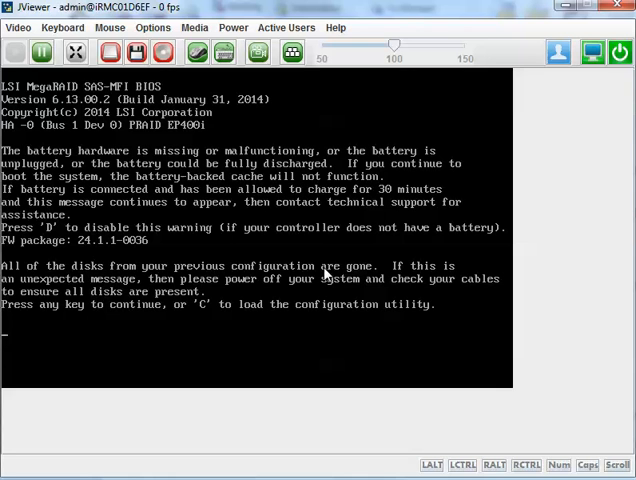
- Continue past the RAID BIOS warning prompt to the controller listing
key(Return)
- Acknowledge the remaining BIOS prompt so the LSI PRAID EP400i controller details are listed
key(Return)
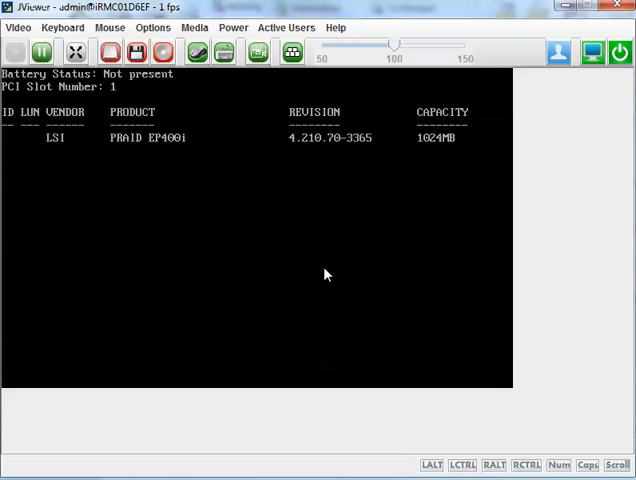